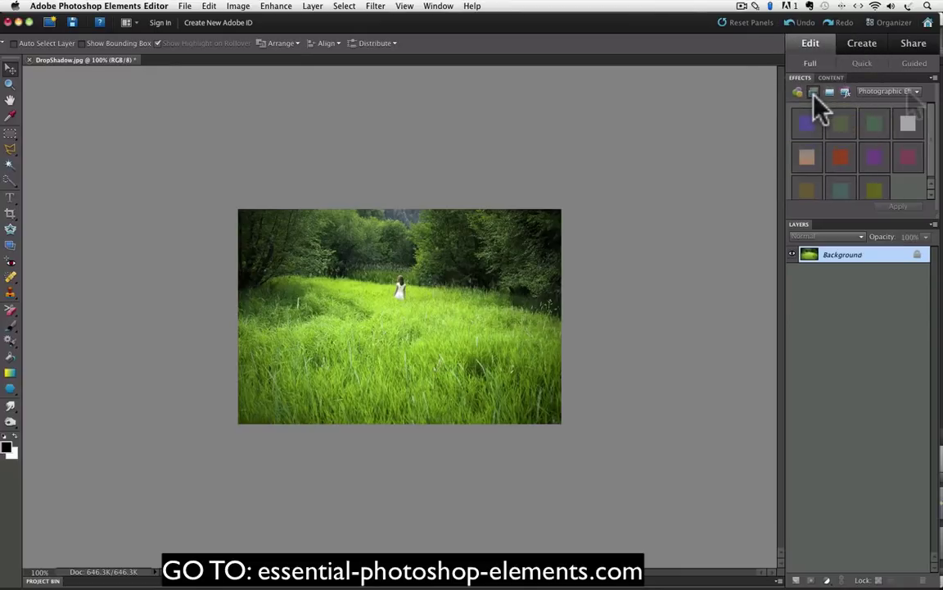
- Switch the Effects panel category to Drop Shadows to display its presets
click(889, 91)
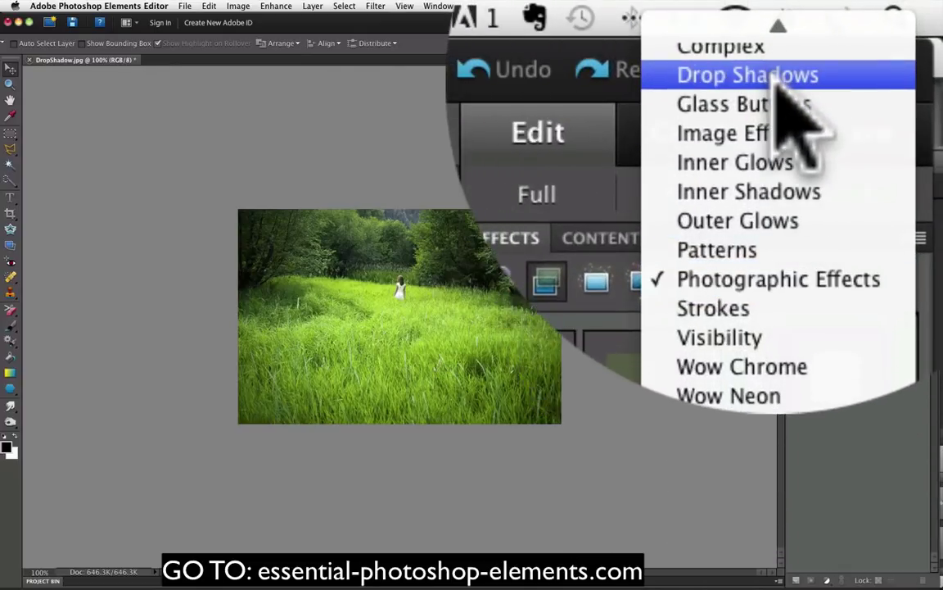
click(890, 26)
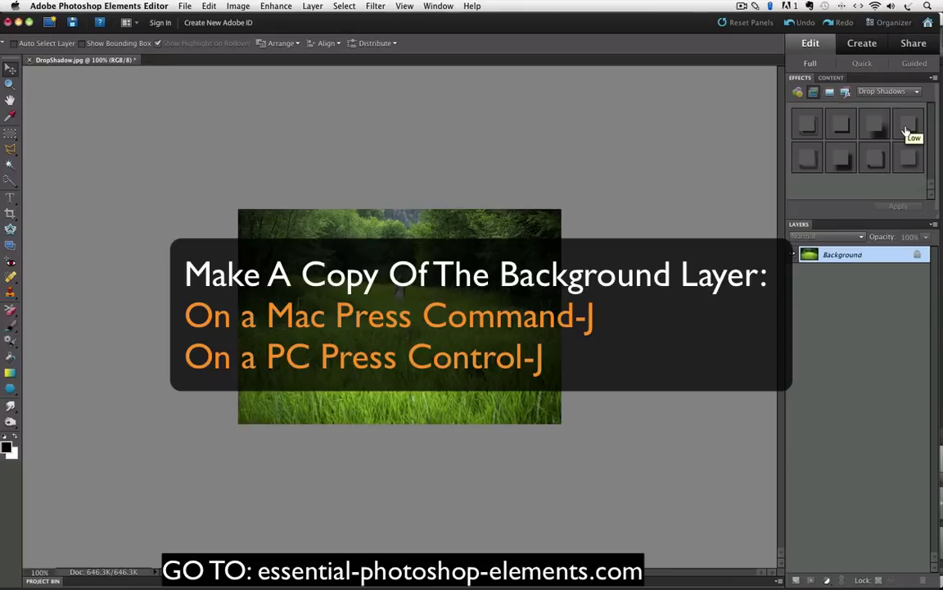
- Duplicate the Background layer into Layer 1 with Command-J
key(super+j)
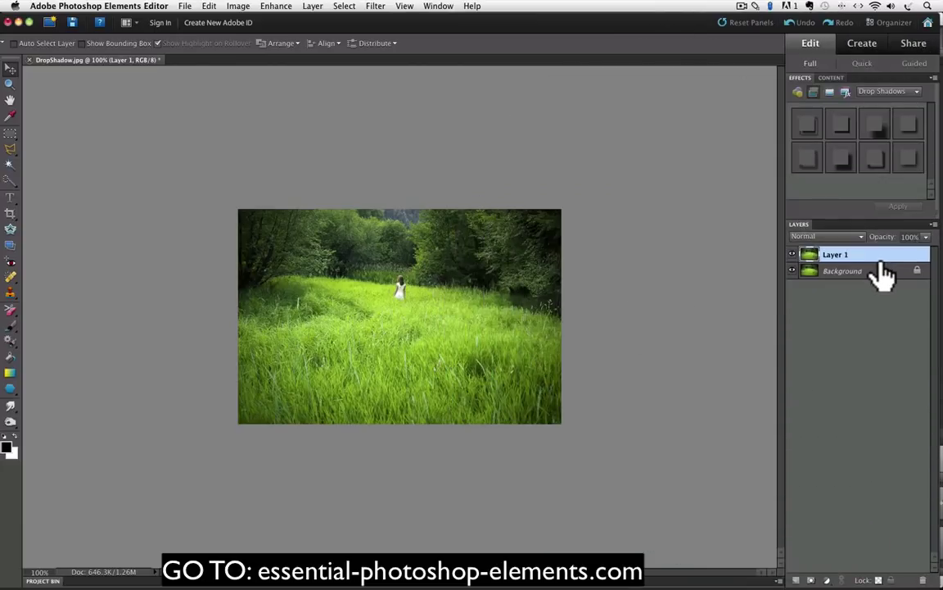
- Apply a Drop Shadows preset to Layer 1, dismiss the canvas-size warning, then undo the shadow
double_click(921, 141)
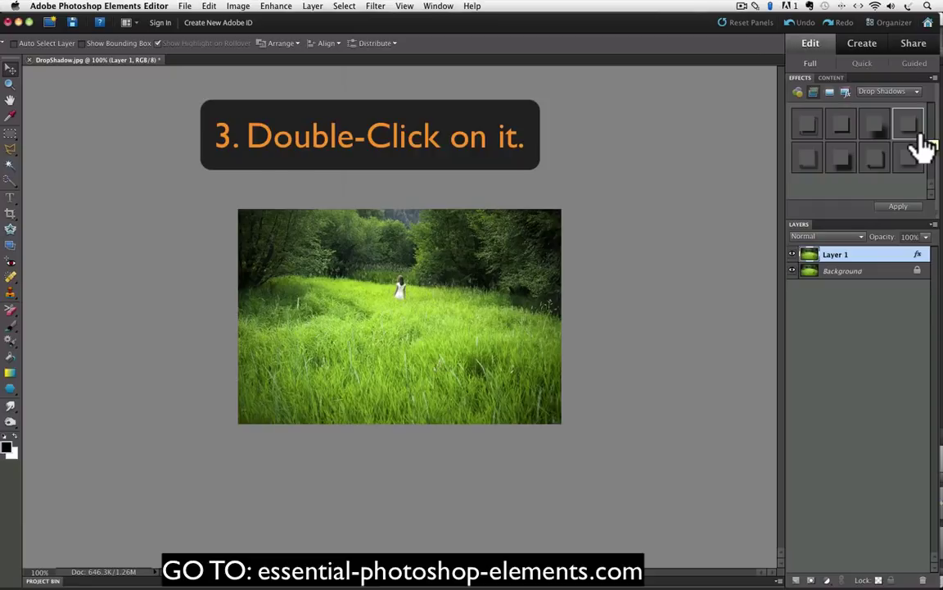
double_click(911, 134)
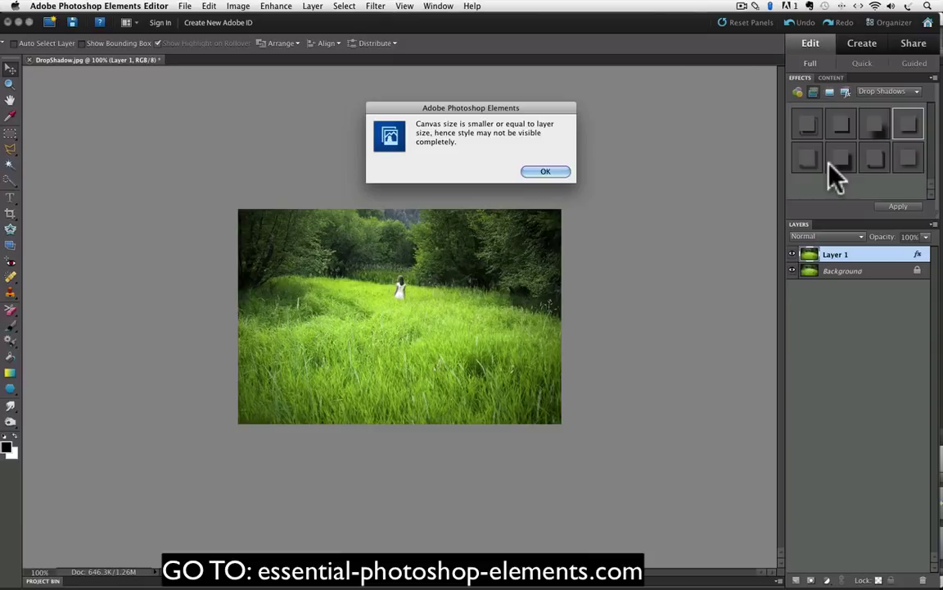
click(537, 171)
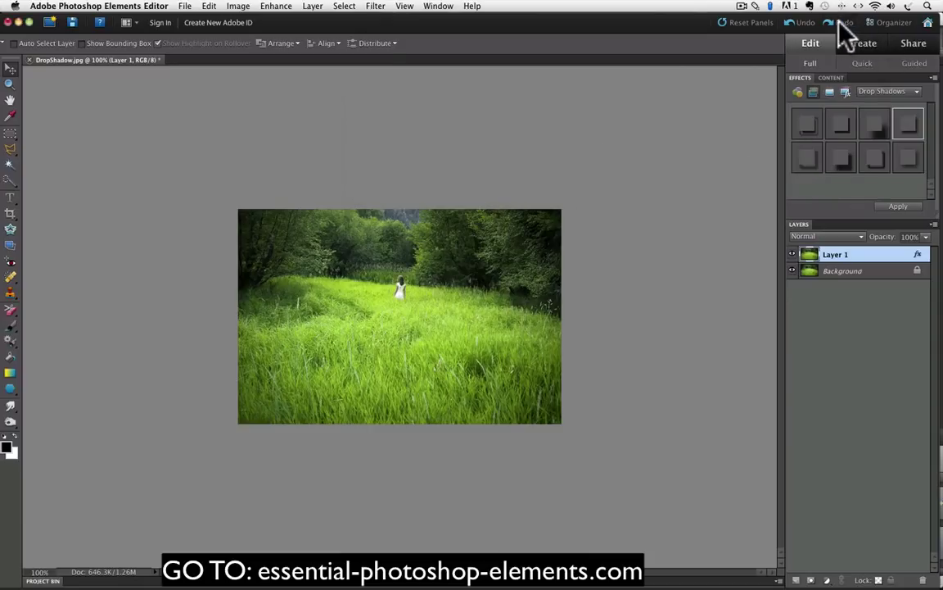
click(809, 23)
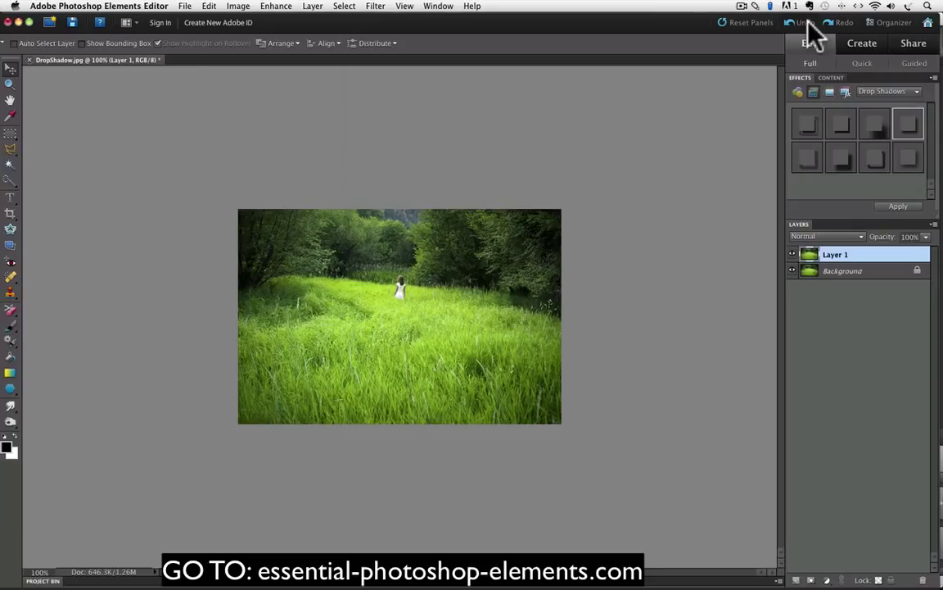
click(237, 5)
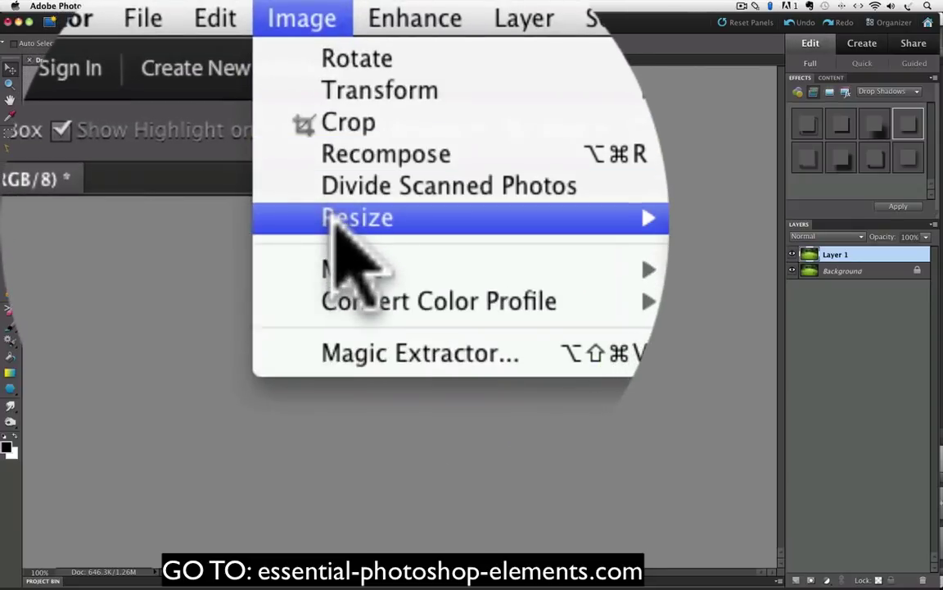
mouse_move(353, 216)
click(414, 219)
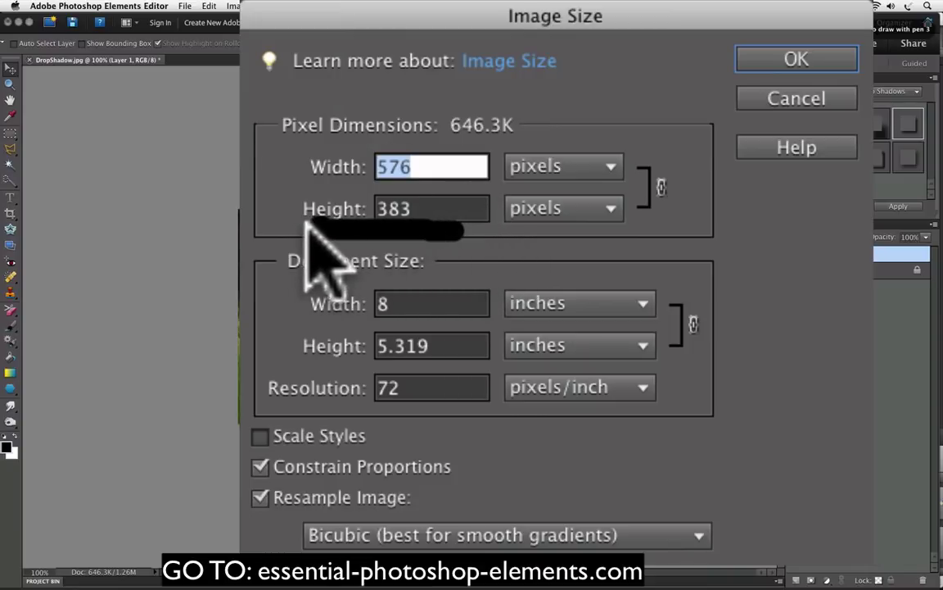
mouse_move(304, 223)
mouse_down()
mouse_move(251, 282)
mouse_move(251, 326)
mouse_move(283, 370)
mouse_move(336, 381)
mouse_move(422, 400)
mouse_move(741, 390)
mouse_move(776, 326)
mouse_move(727, 282)
mouse_move(599, 235)
mouse_move(447, 210)
mouse_up()
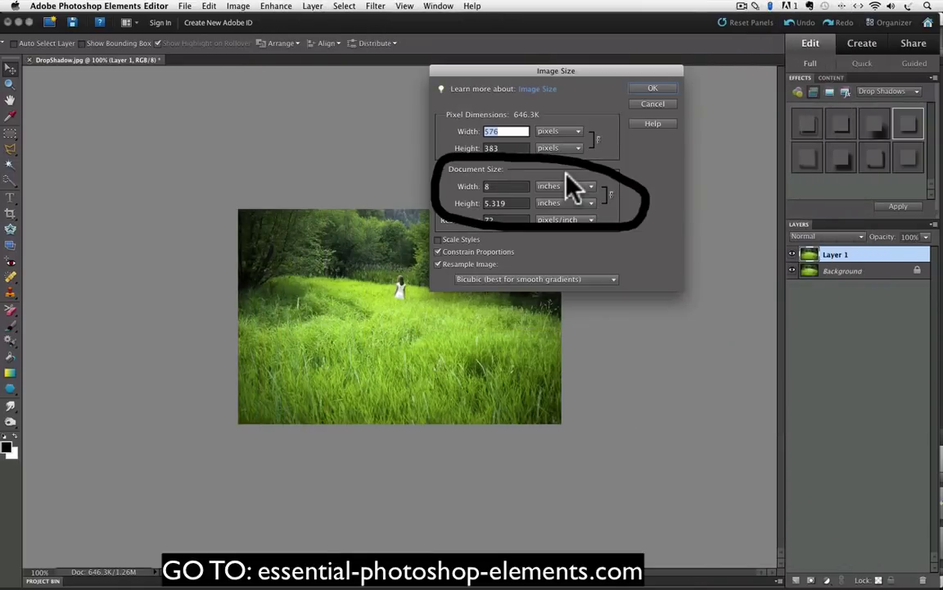
click(654, 103)
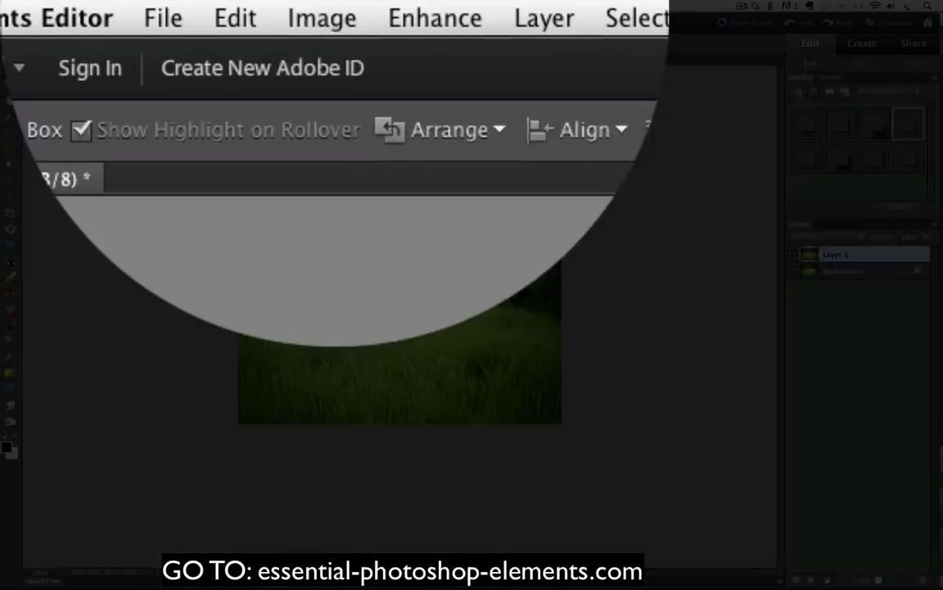
- Open the Canvas Size dialog, showing the current 8 × 5.319 inch size
click(237, 6)
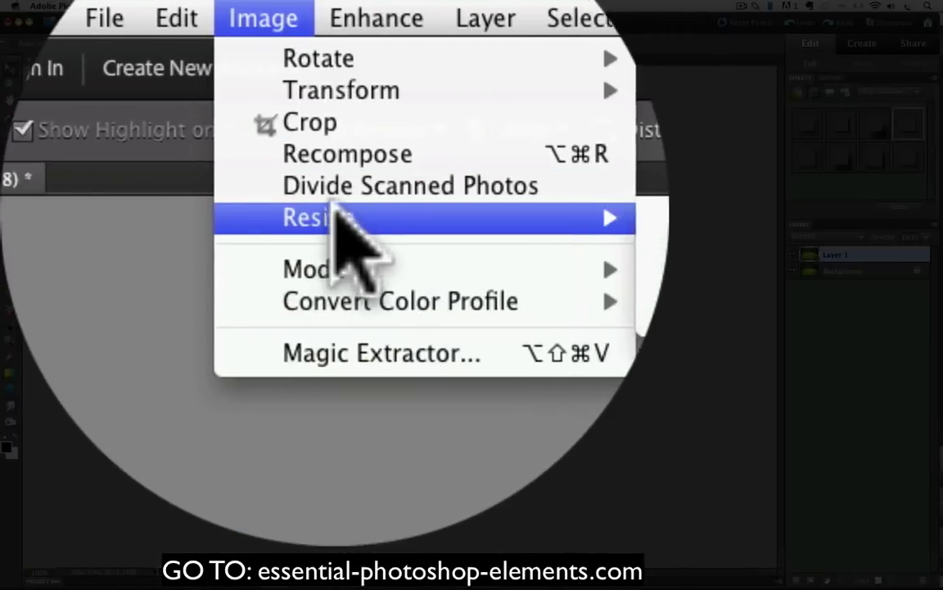
mouse_move(335, 214)
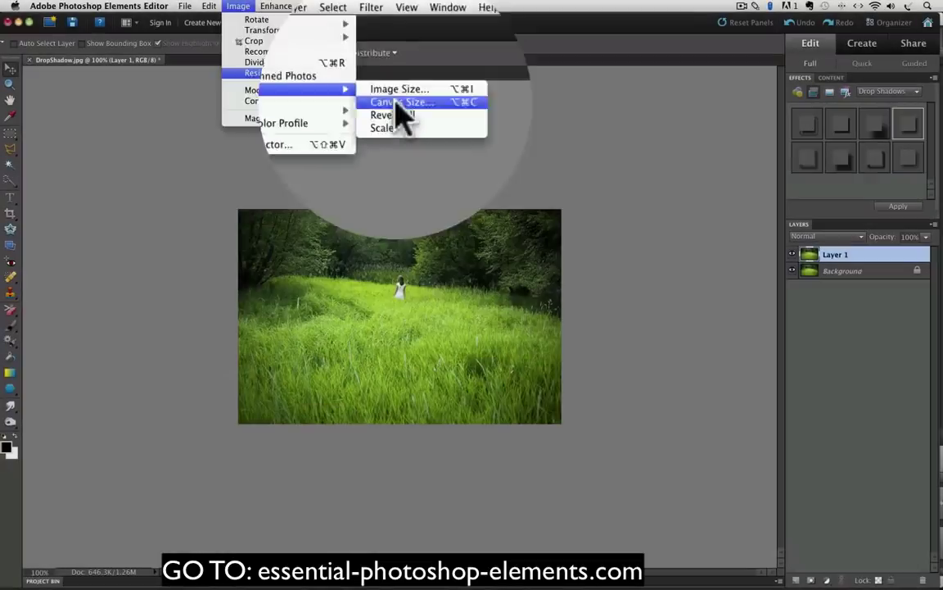
click(396, 102)
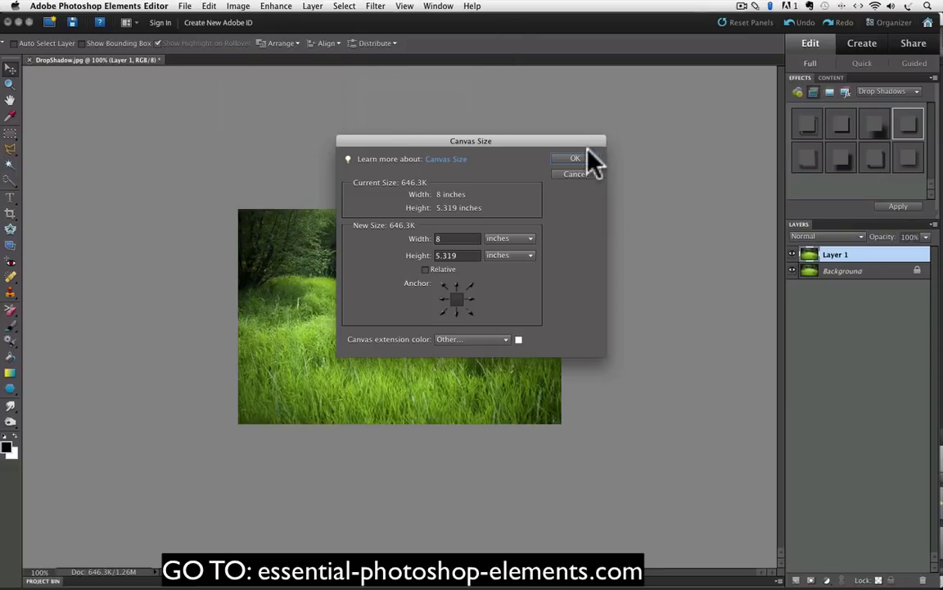
- Close the Canvas Size dialog unchanged and reopen it from Image > Resize
click(577, 174)
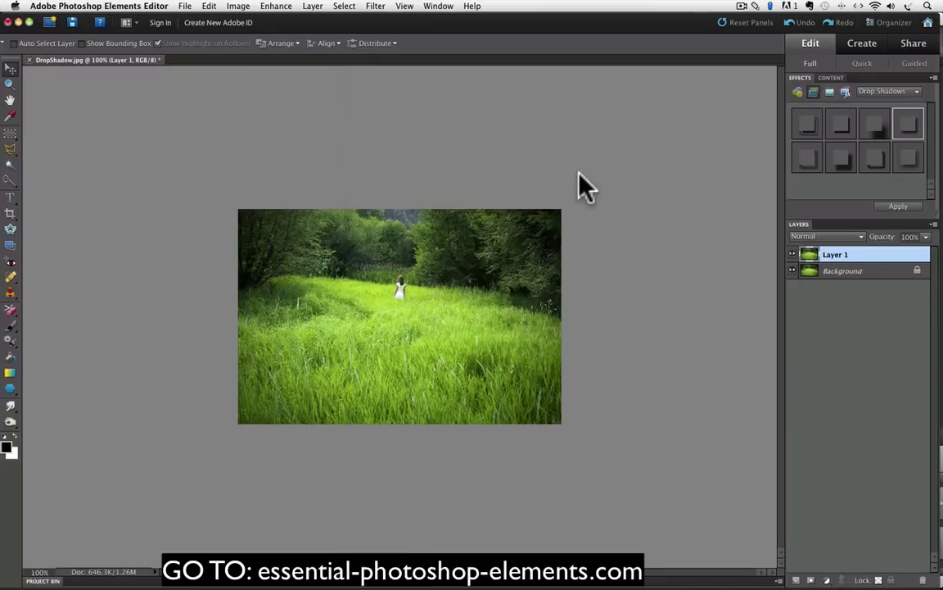
click(238, 7)
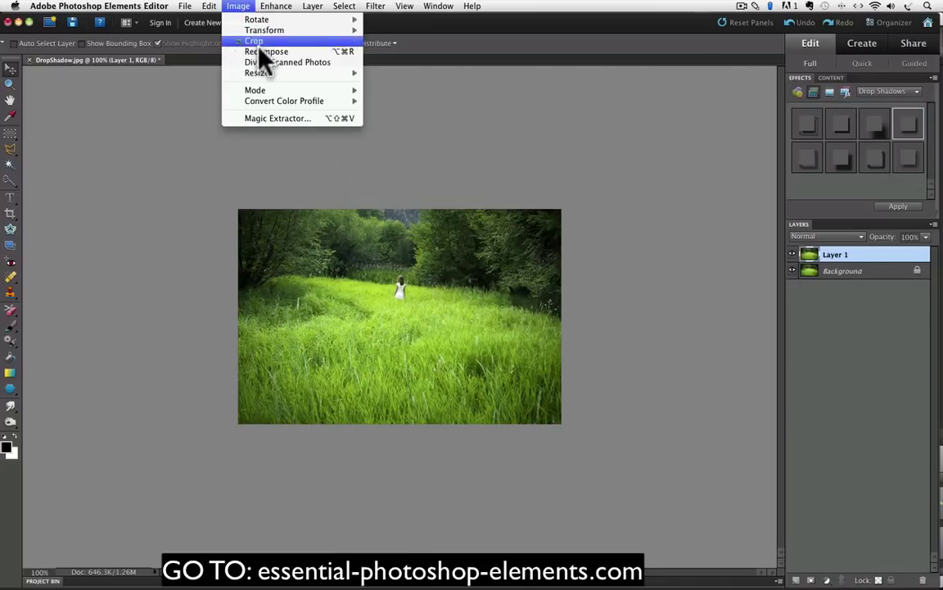
mouse_move(262, 74)
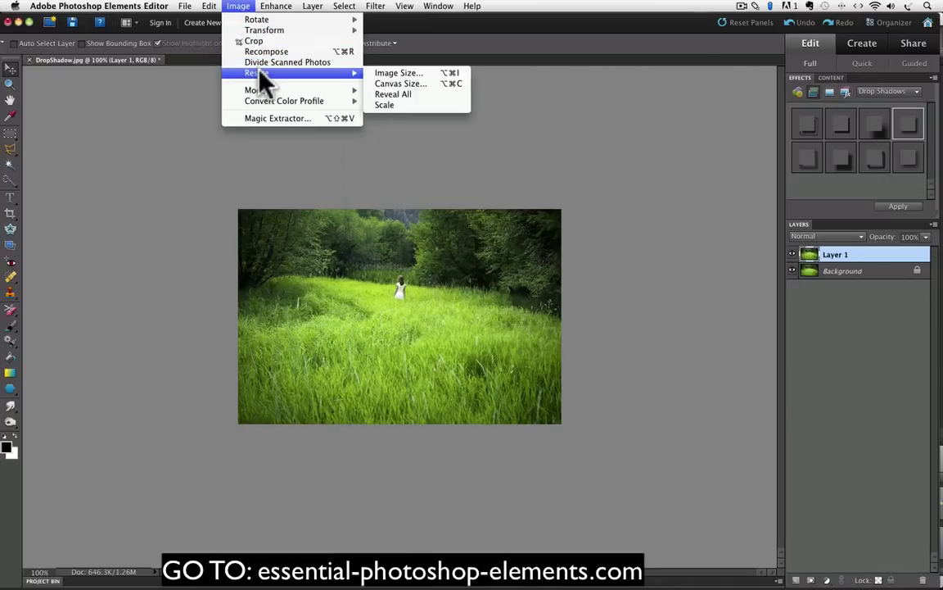
click(391, 82)
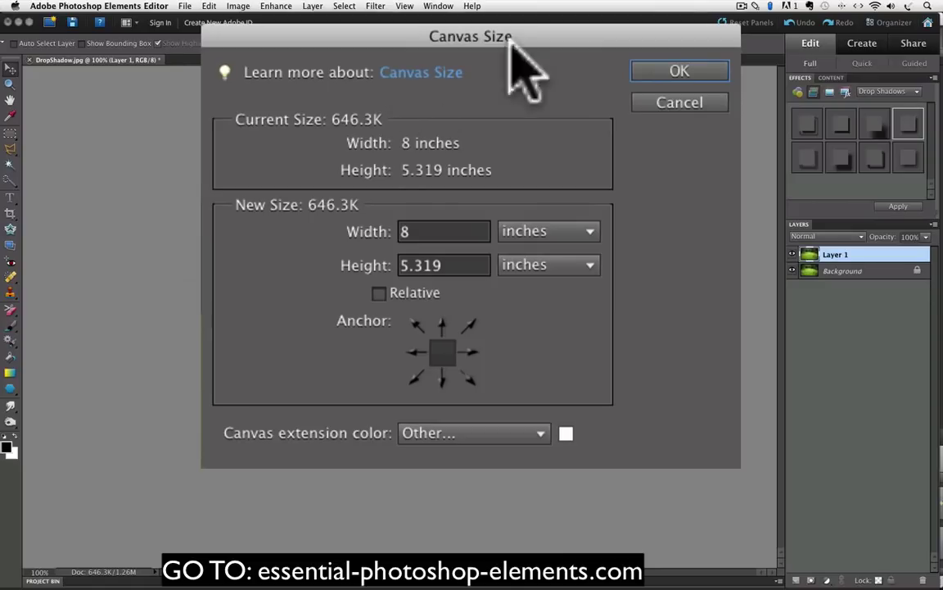
- Enlarge the canvas to 125 percent in both width and height
click(506, 237)
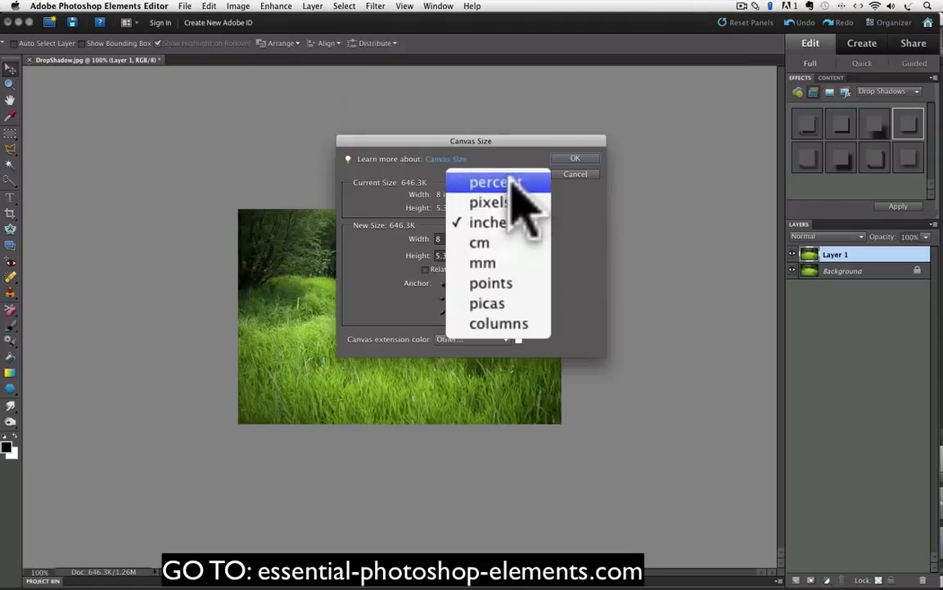
click(518, 183)
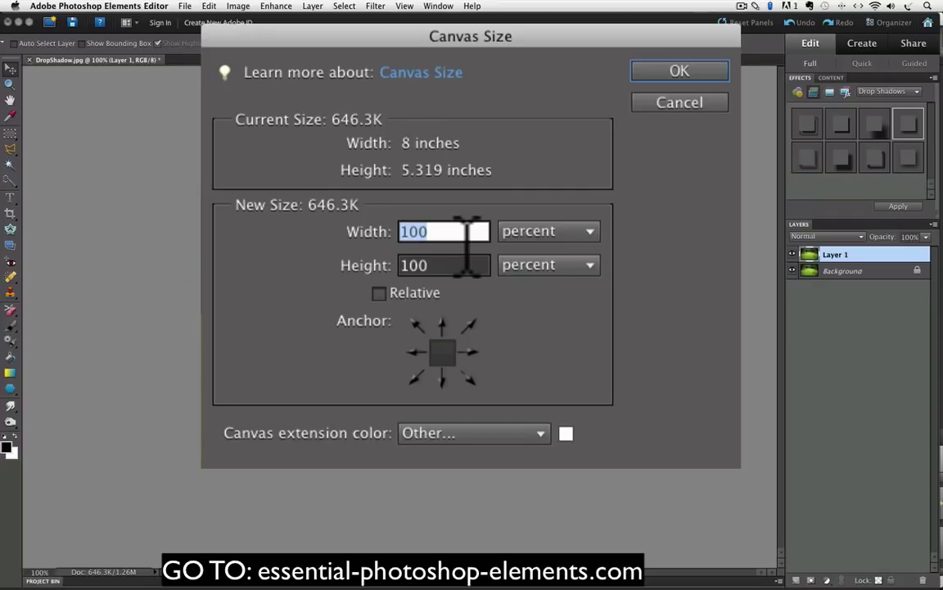
text(125)
key(Tab)
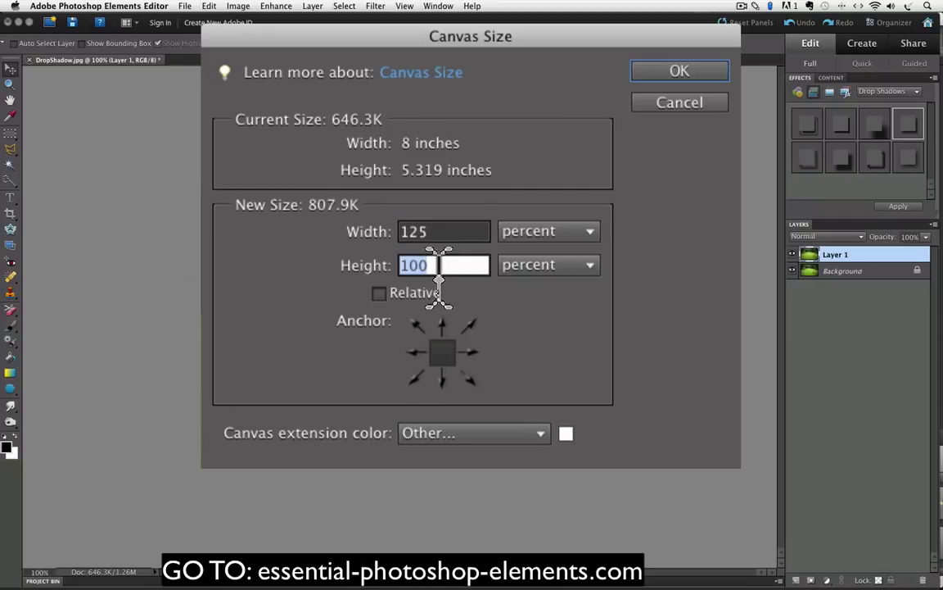
text(125)
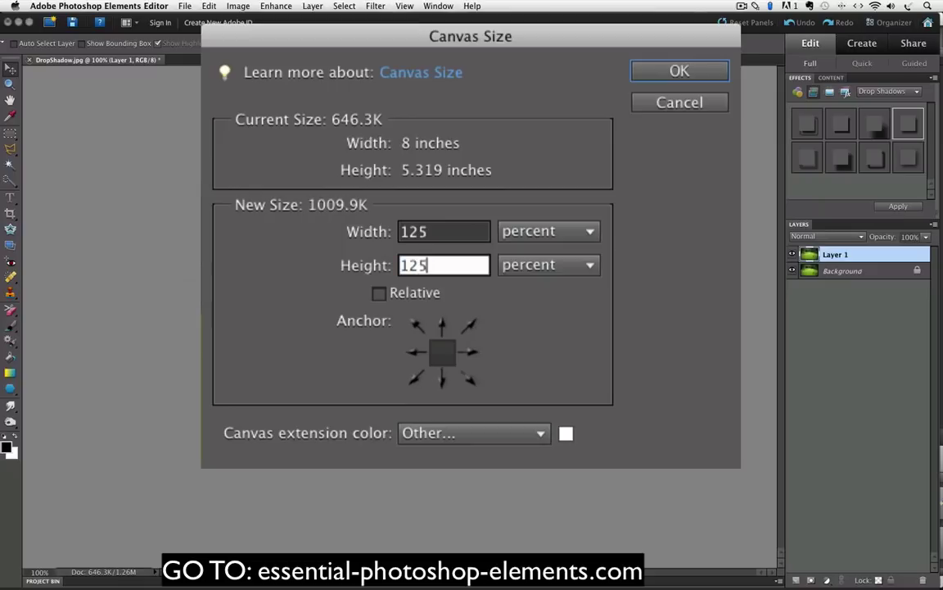
click(667, 71)
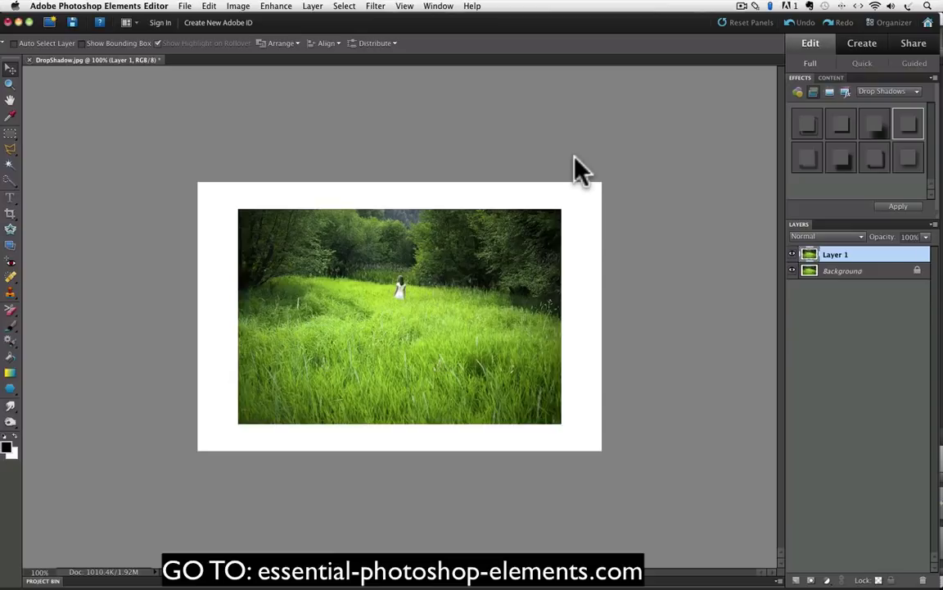
- Undo the 125% canvas enlargement, removing the white border
click(800, 23)
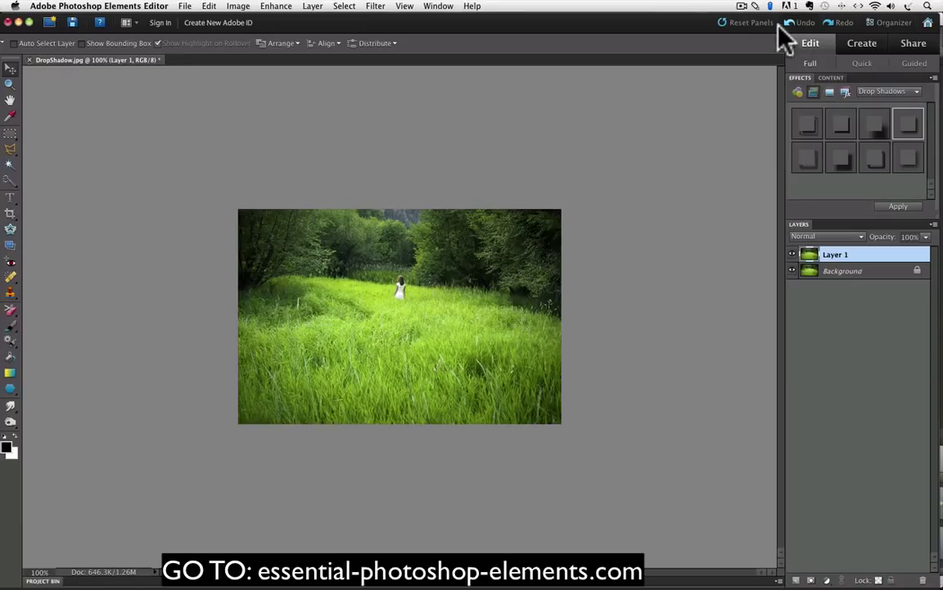
- With the Crop tool, fit the crop box exactly to the meadow photo's corners
click(27, 215)
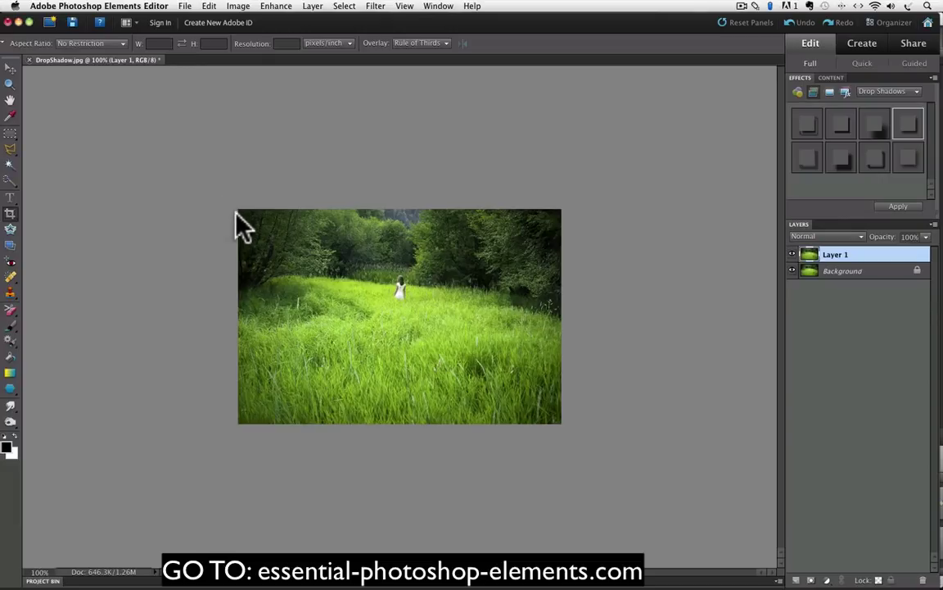
drag(236, 213, 576, 434)
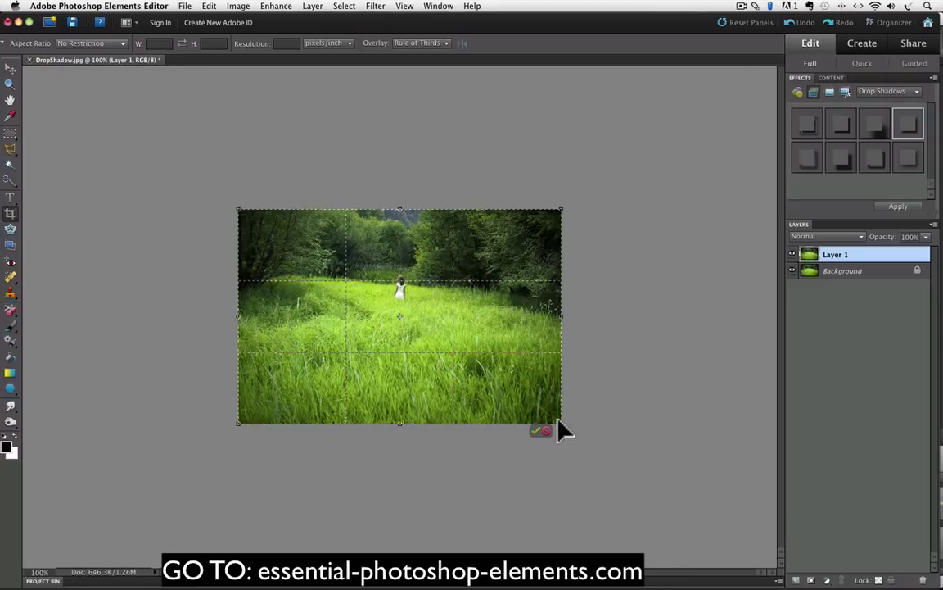
drag(561, 422, 536, 404)
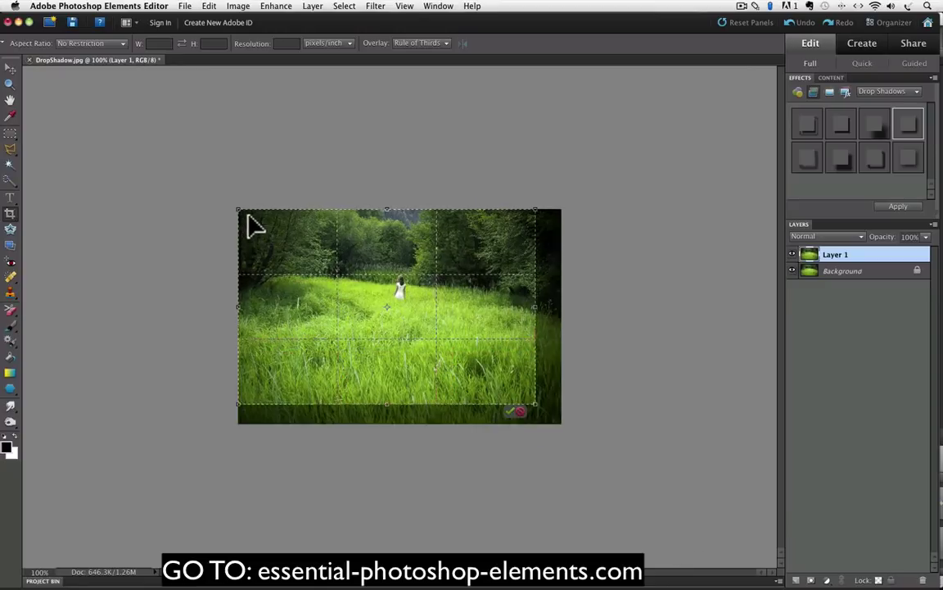
drag(238, 209, 259, 242)
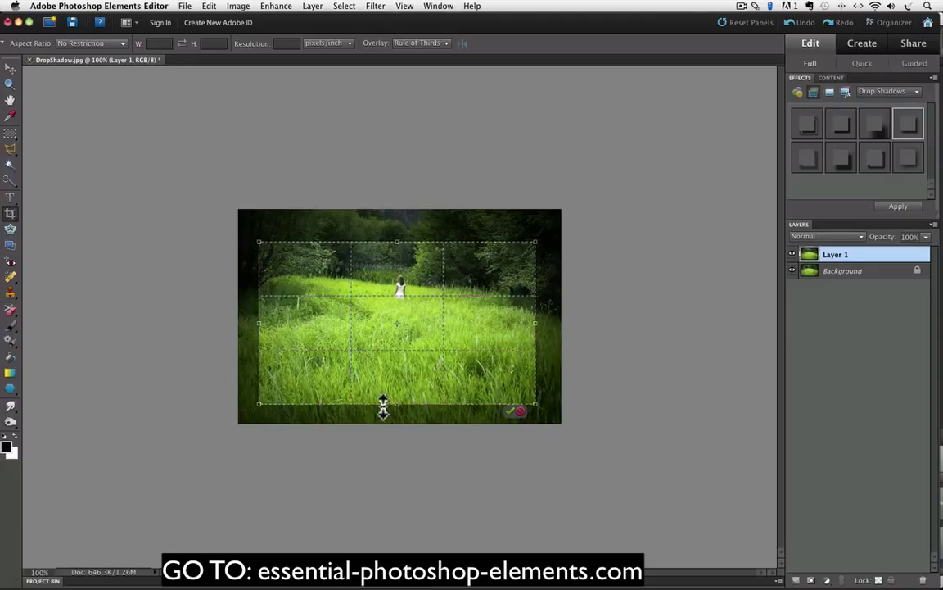
drag(414, 385, 438, 384)
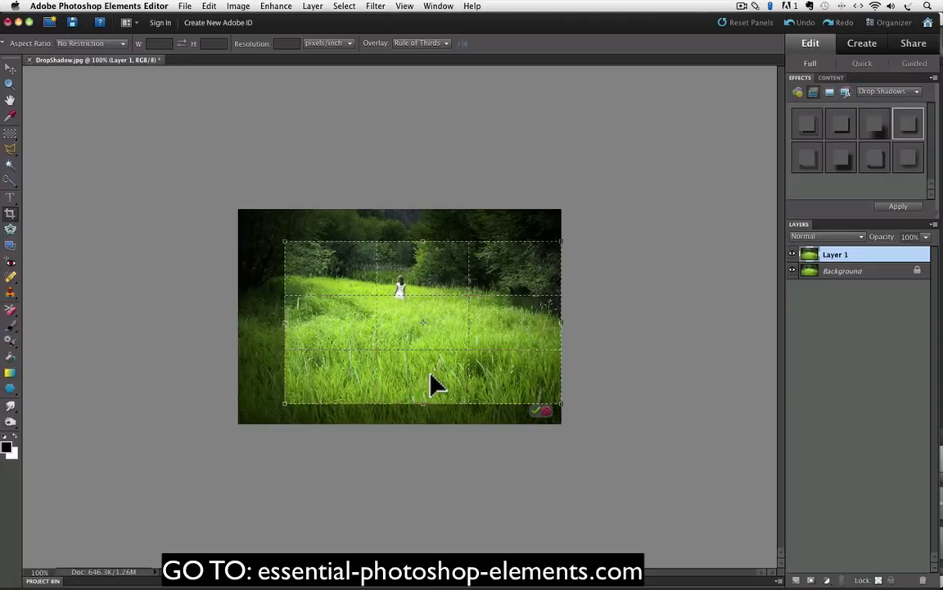
drag(281, 239, 239, 209)
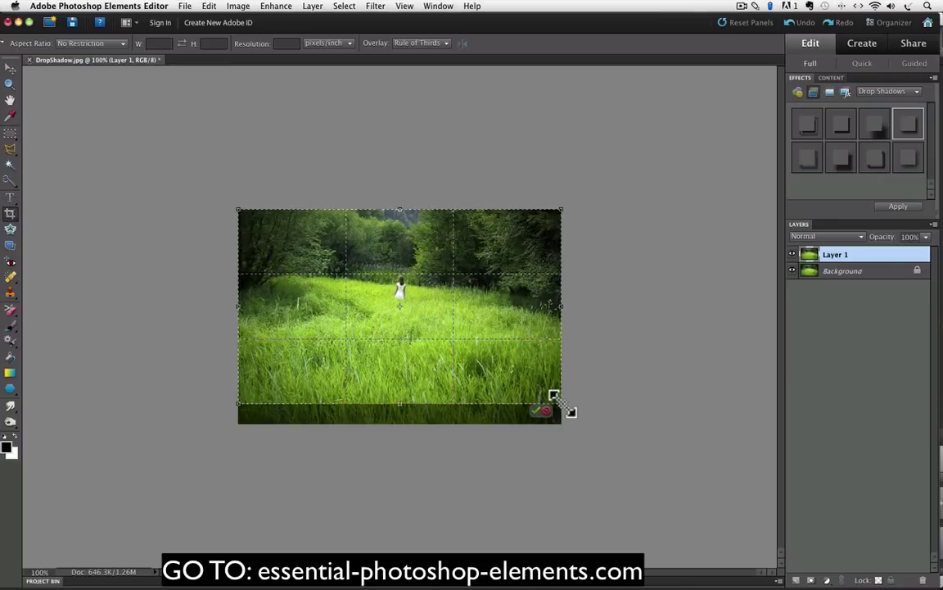
drag(561, 403, 564, 426)
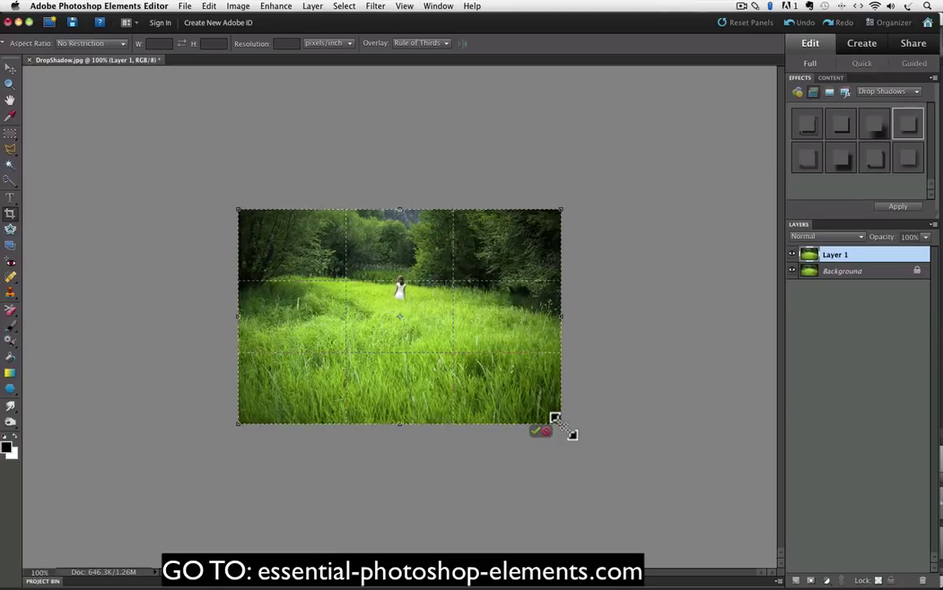
- Drag the crop box corners outward so it extends past the photo on every side
drag(561, 424, 591, 459)
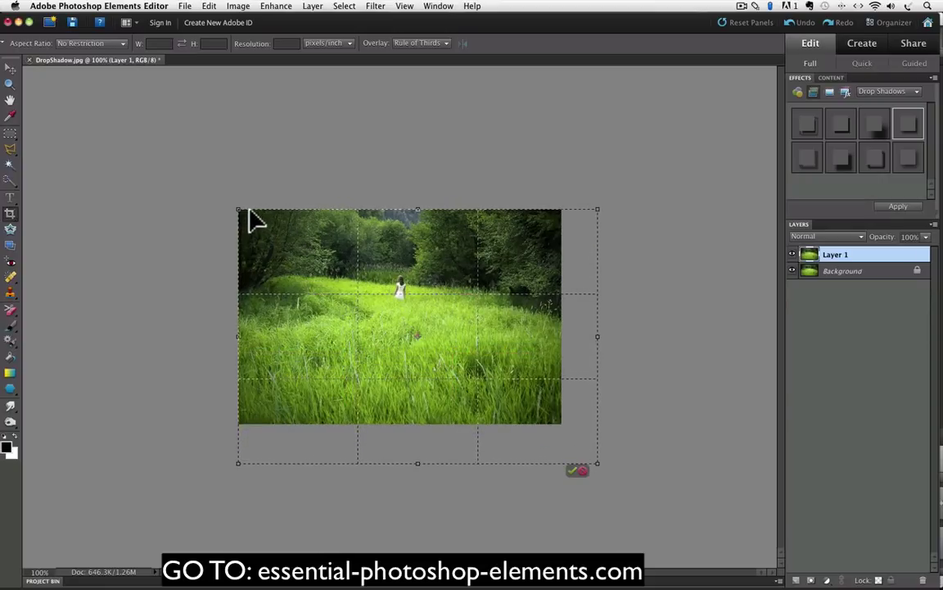
drag(239, 211, 193, 156)
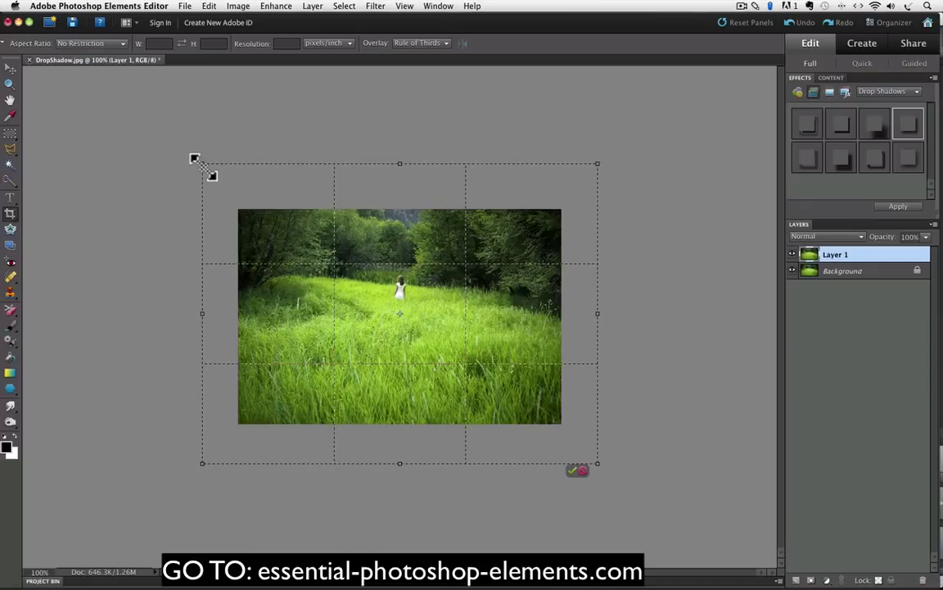
drag(196, 162, 230, 200)
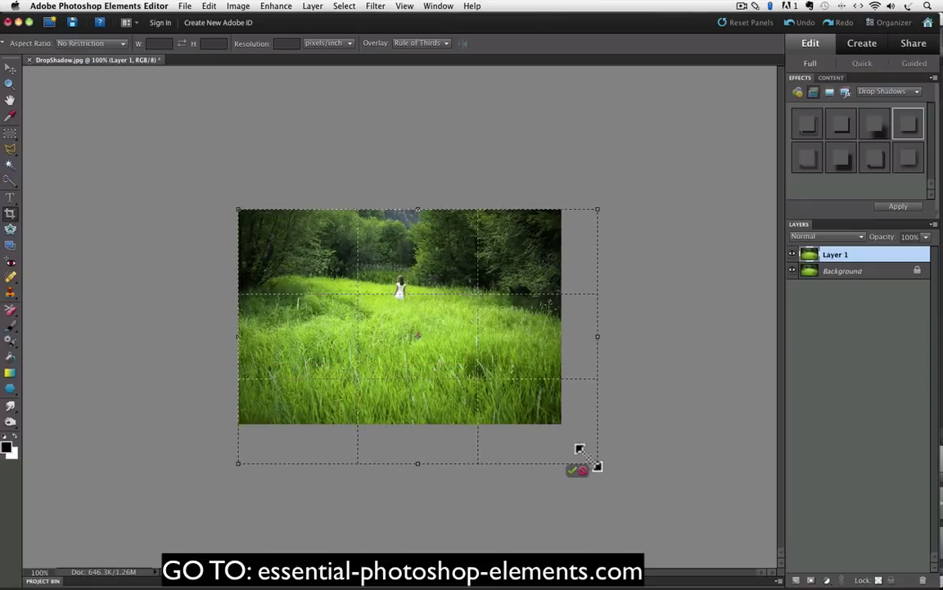
mouse_move(588, 457)
mouse_down()
mouse_move(561, 424)
mouse_move(599, 461)
mouse_up()
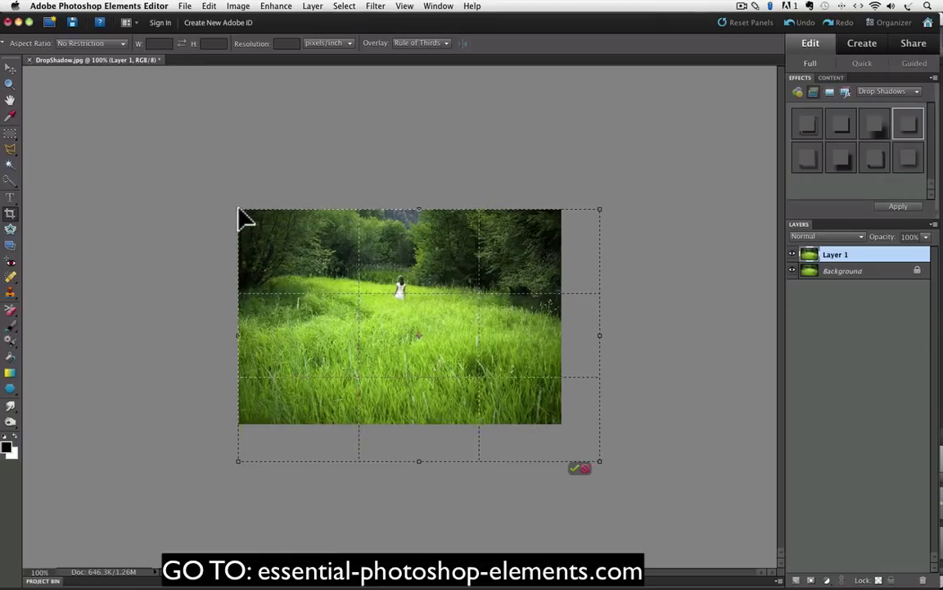
drag(238, 209, 198, 162)
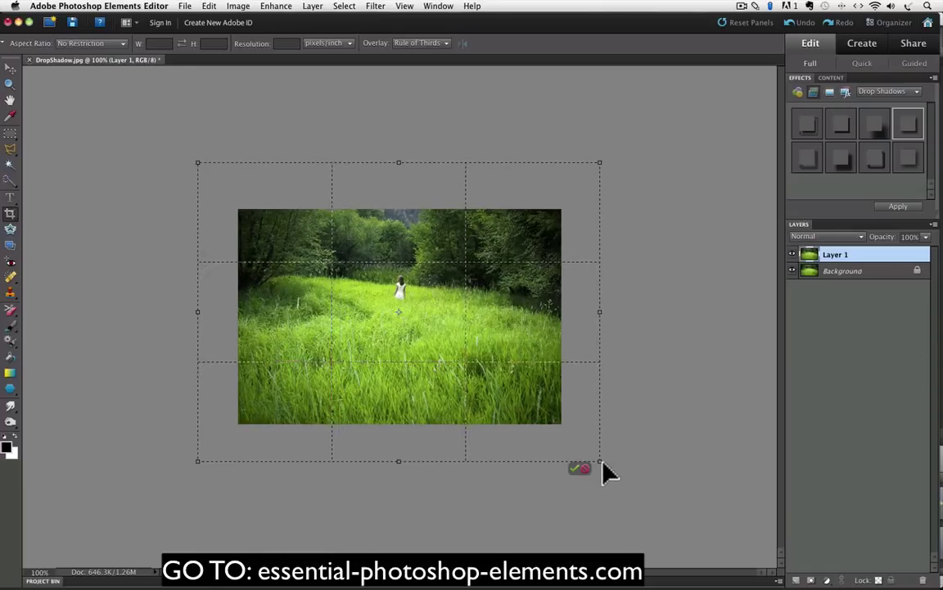
drag(603, 462, 612, 464)
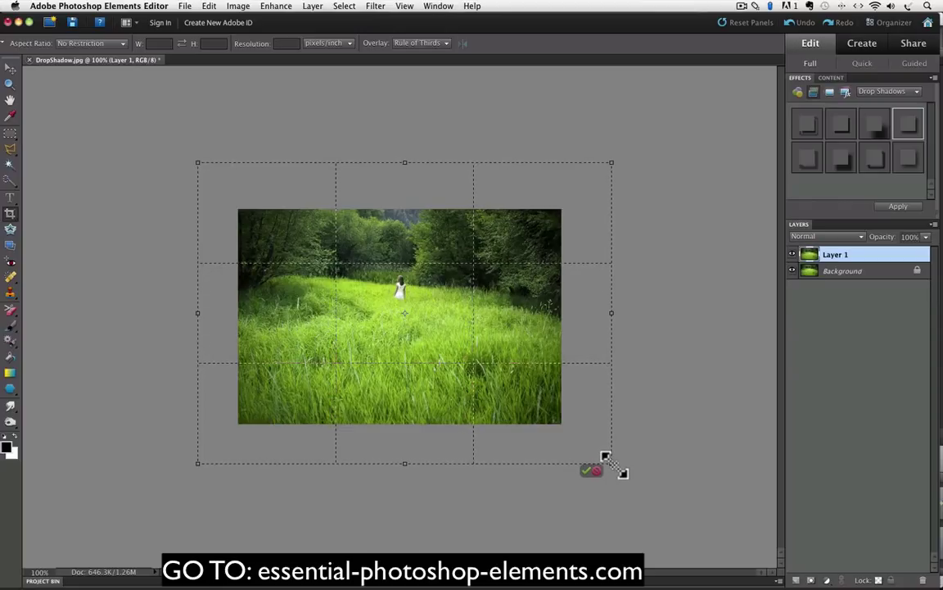
drag(198, 162, 191, 161)
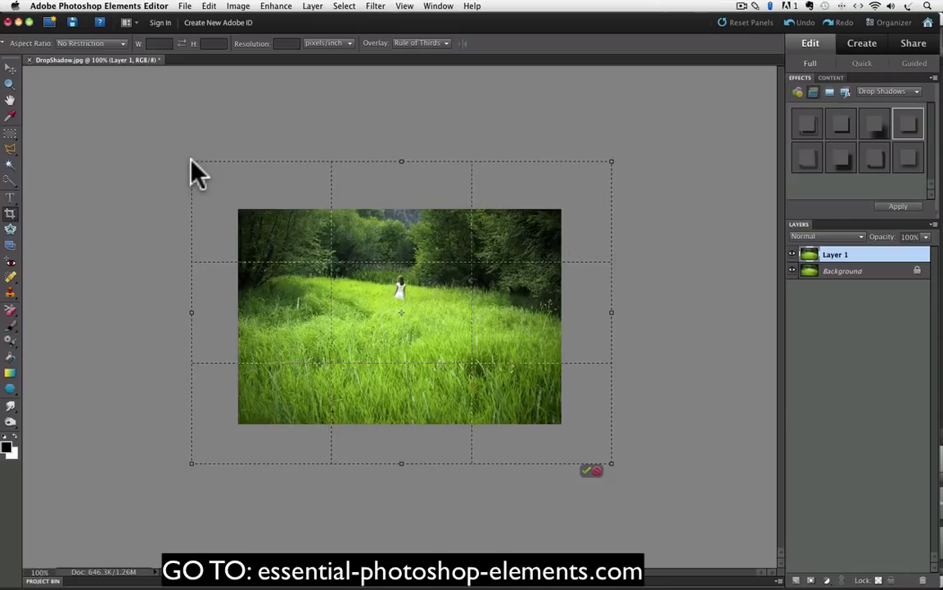
- Commit the crop to add white canvas, then apply a Drop Shadows preset to the photo
click(588, 471)
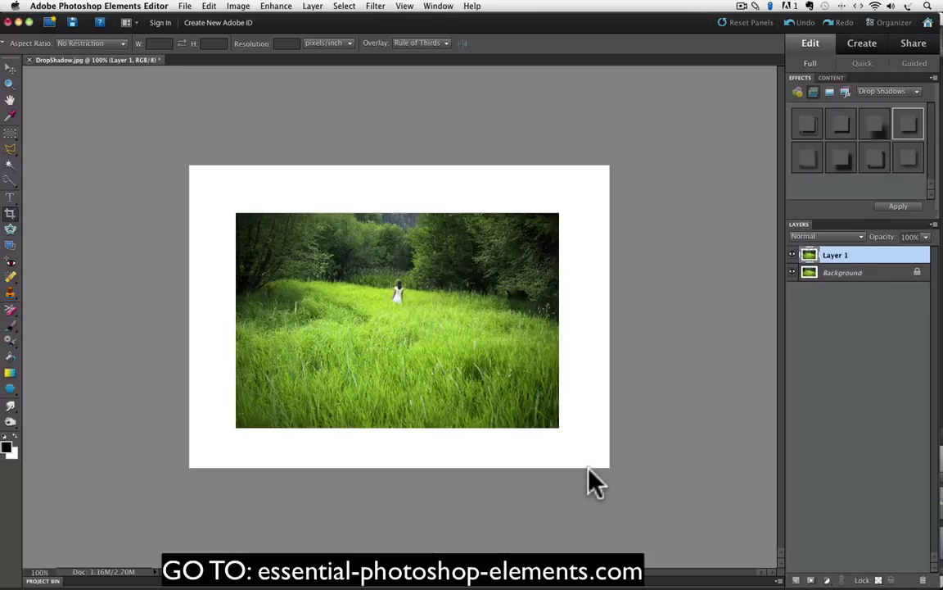
double_click(913, 140)
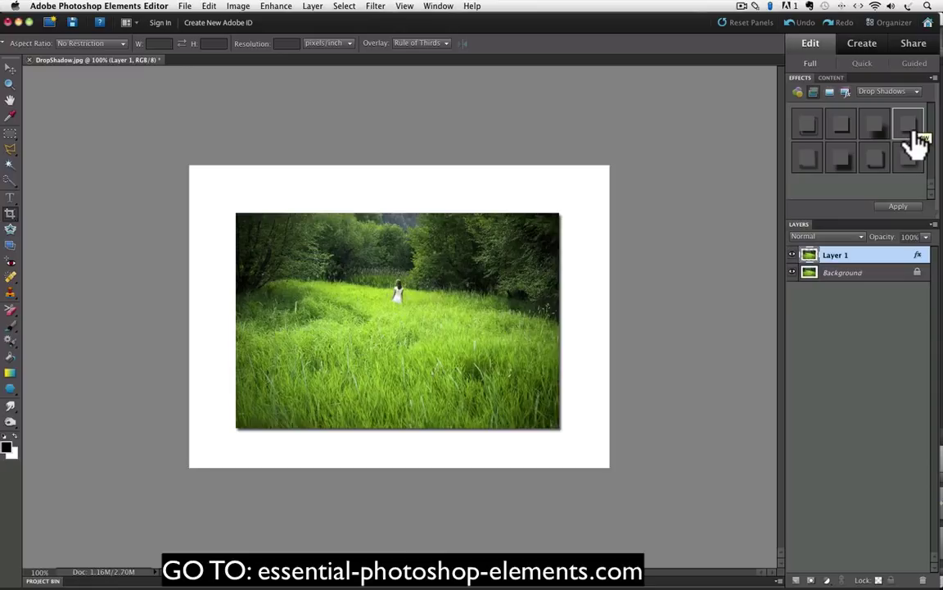
- Set Layer 1's drop shadow to 44 px distance, 29 px size, 64% opacity at 134°
double_click(920, 257)
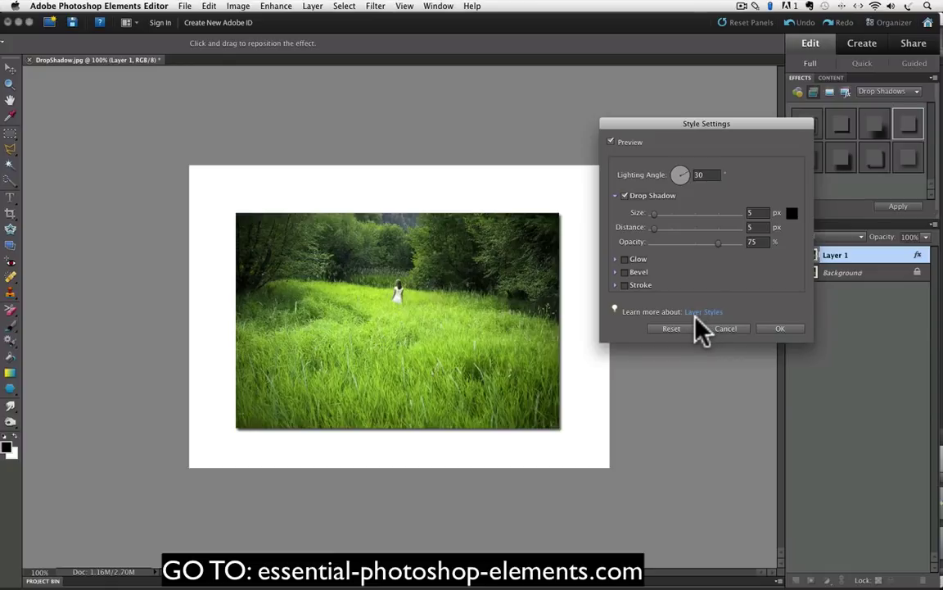
drag(498, 310, 515, 336)
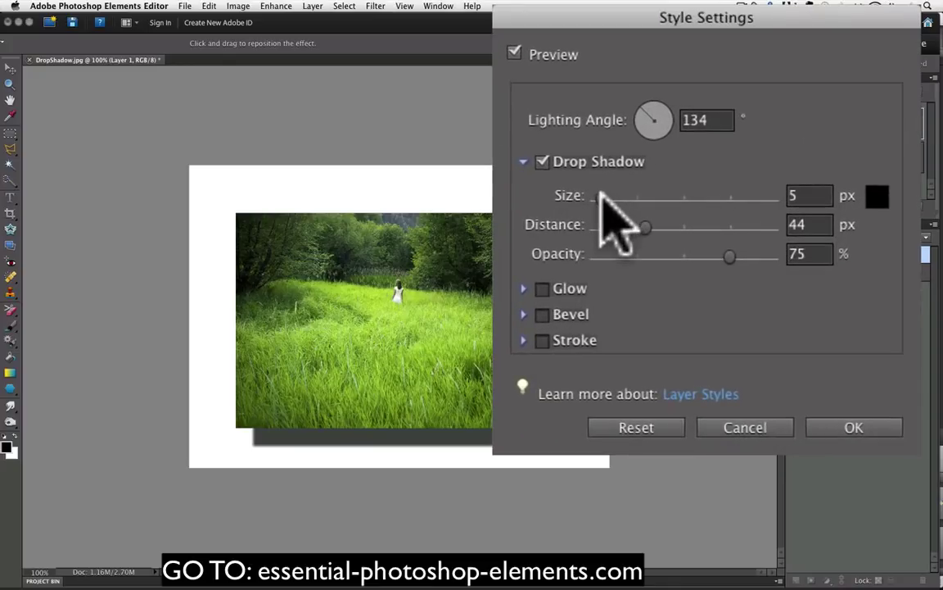
click(646, 207)
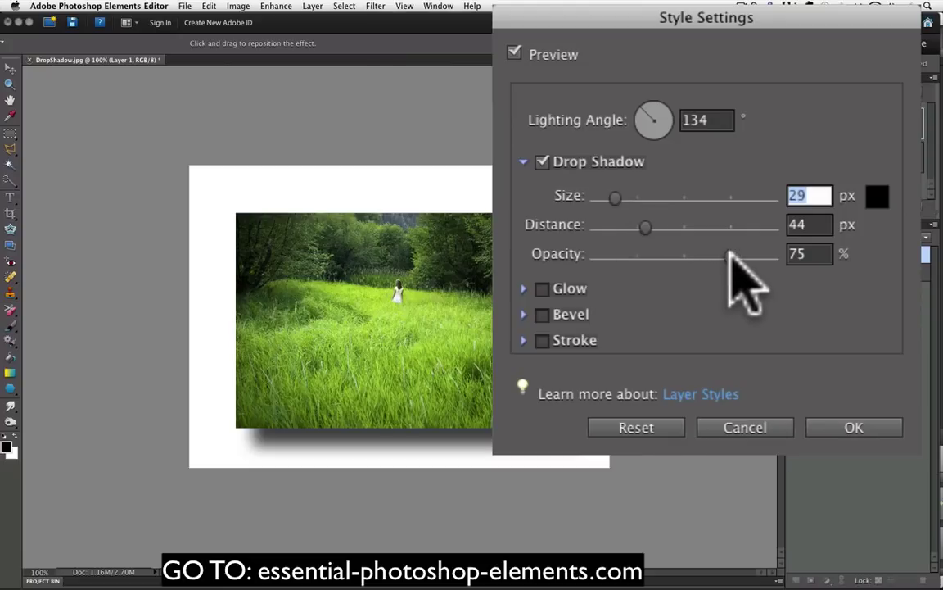
drag(730, 255, 709, 255)
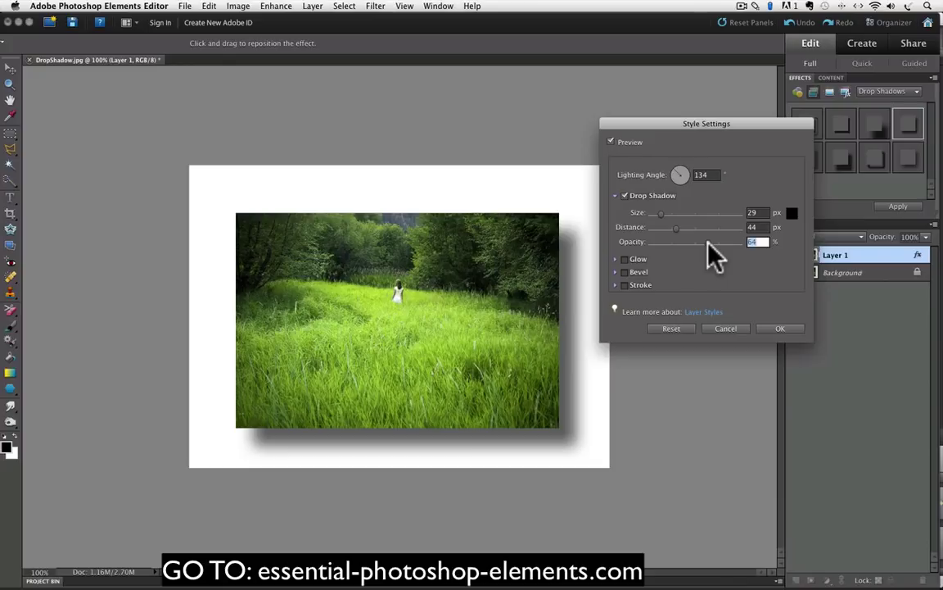
click(779, 328)
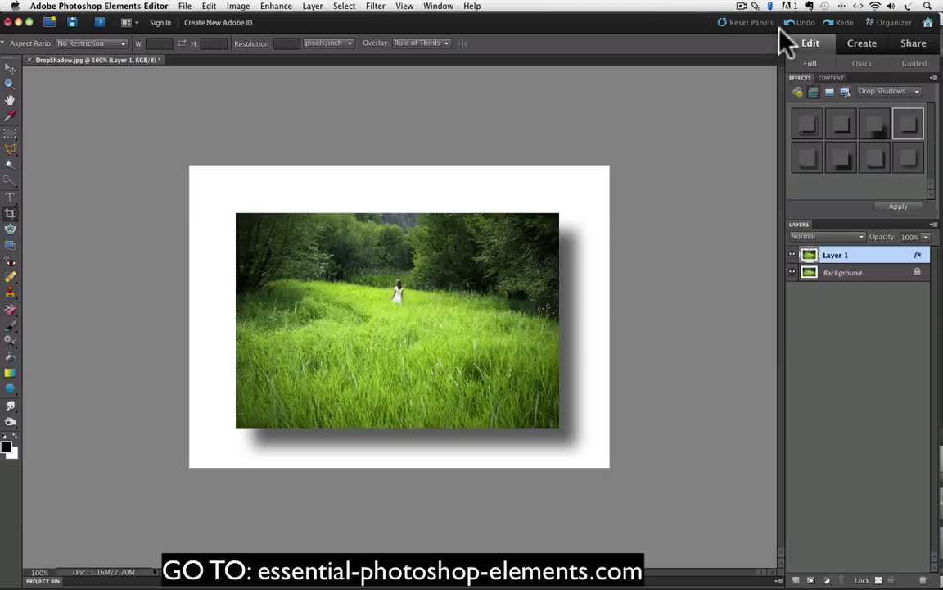
- Undo the adjusted shadow and apply a default 5 px, 75% opacity drop shadow to Layer 1
click(803, 22)
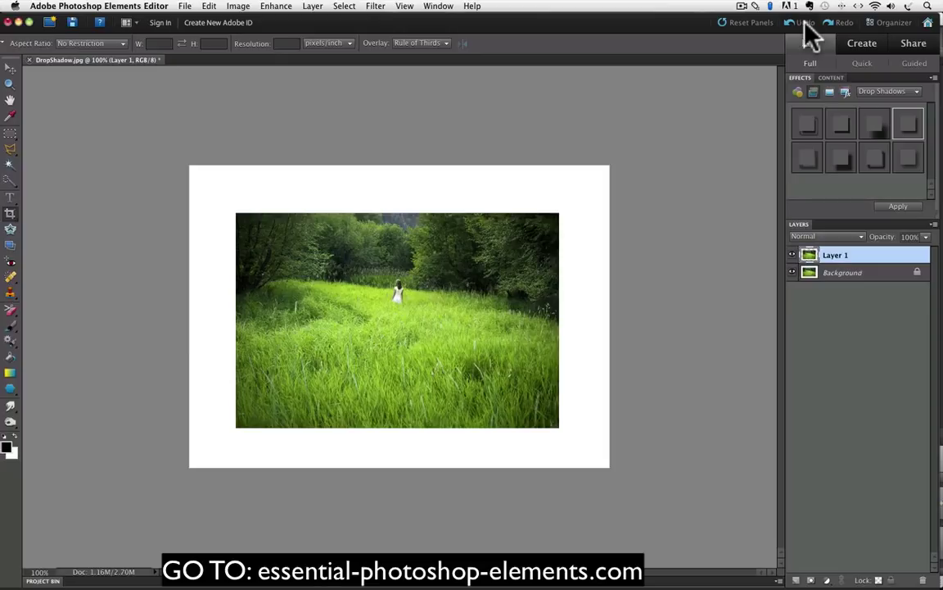
click(313, 6)
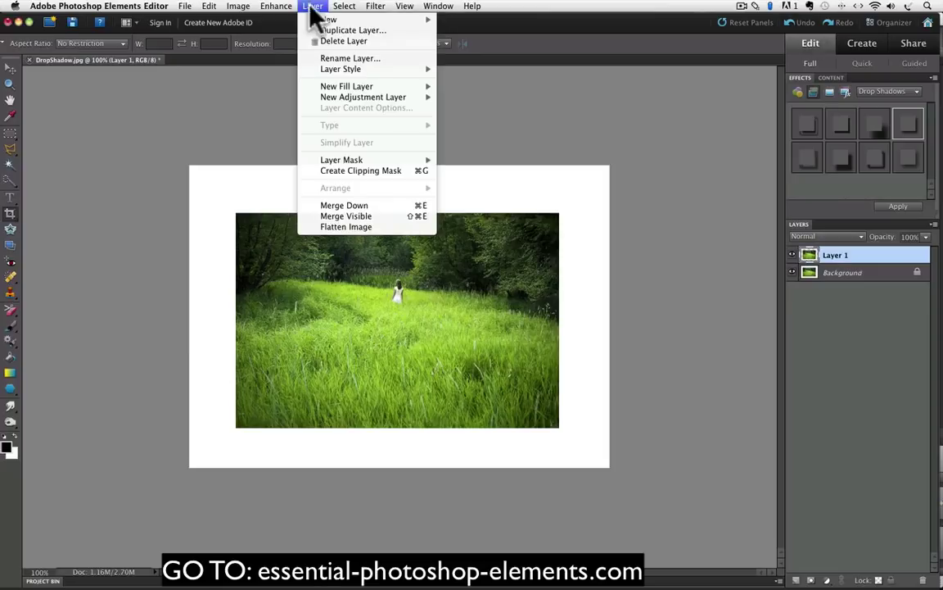
mouse_move(332, 151)
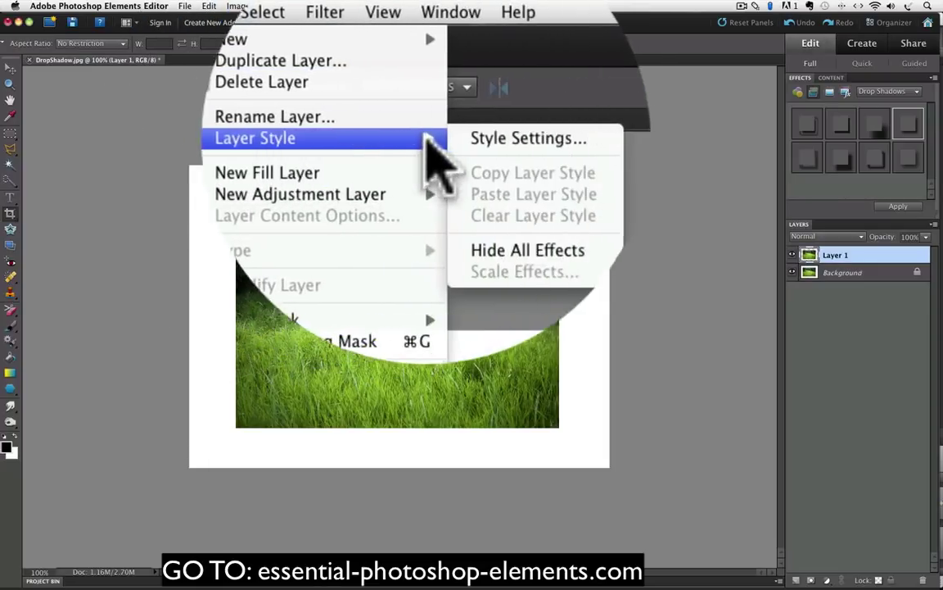
click(491, 137)
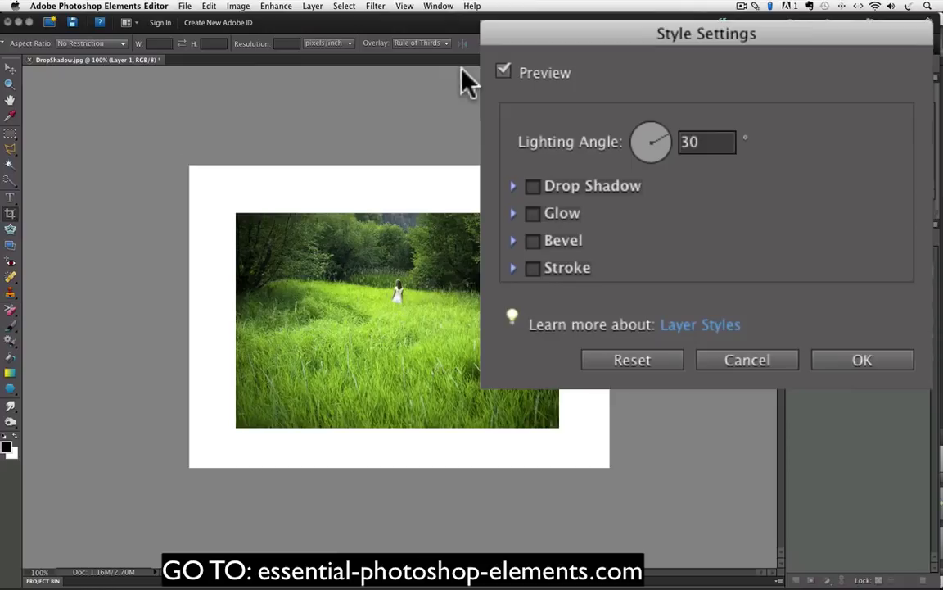
click(532, 186)
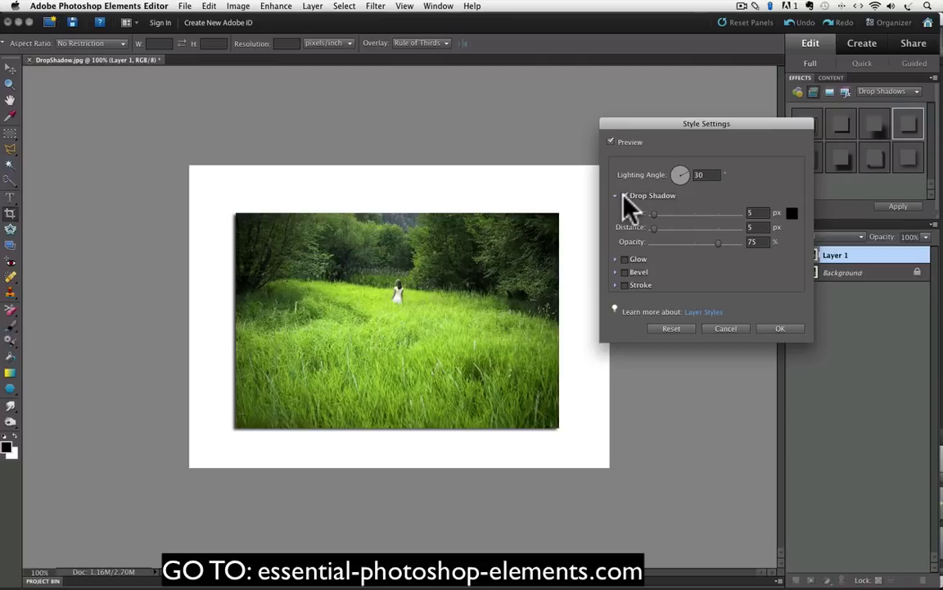
click(785, 330)
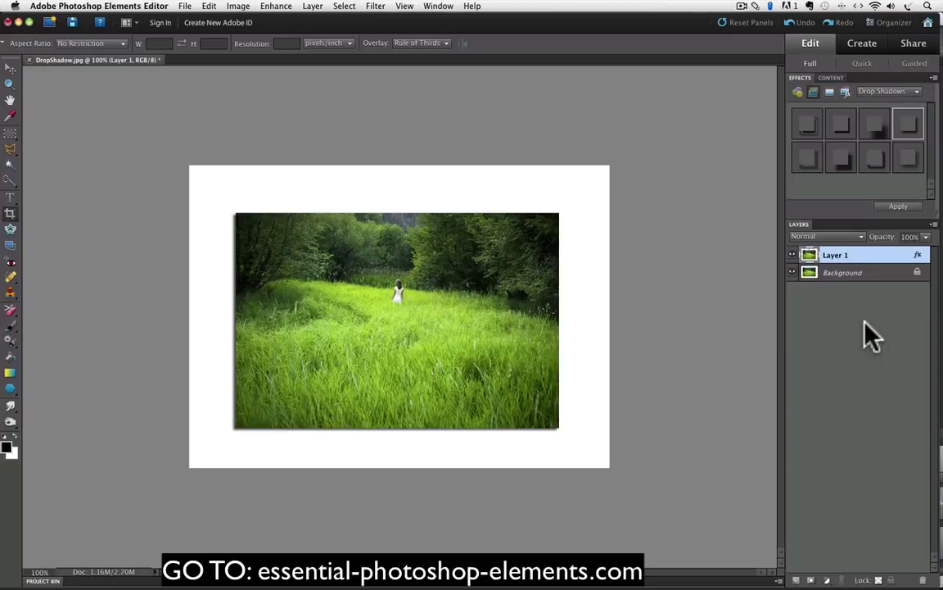
- Change Layer 1's drop shadow to 33° angle, 31 px distance, 16 px size and 61% opacity
double_click(918, 255)
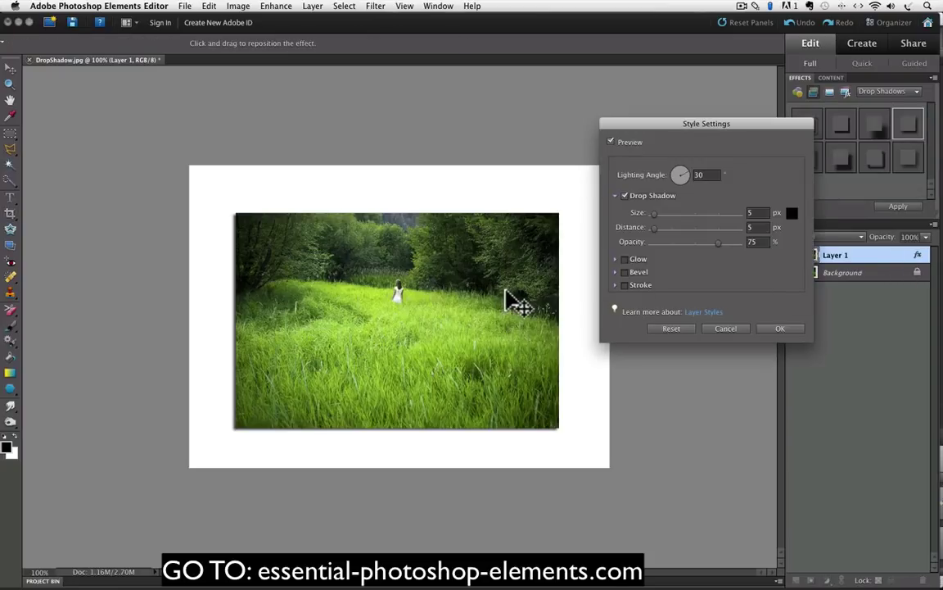
drag(512, 299, 533, 292)
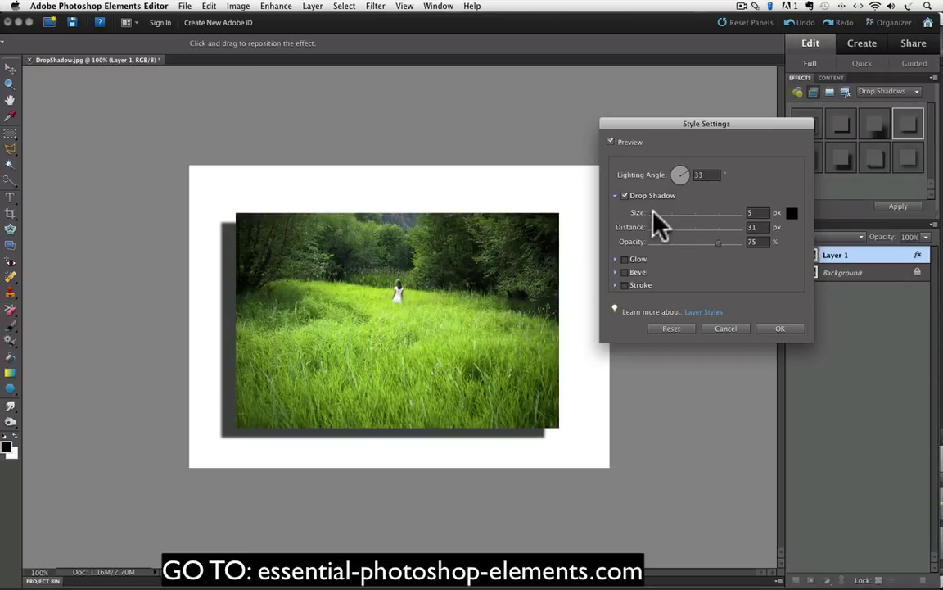
drag(655, 213, 659, 213)
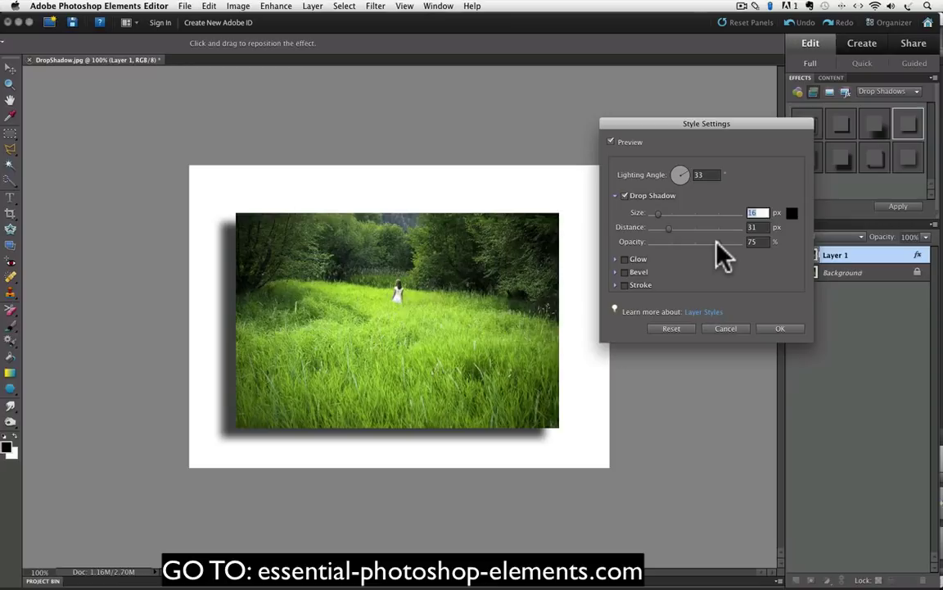
drag(717, 244, 706, 240)
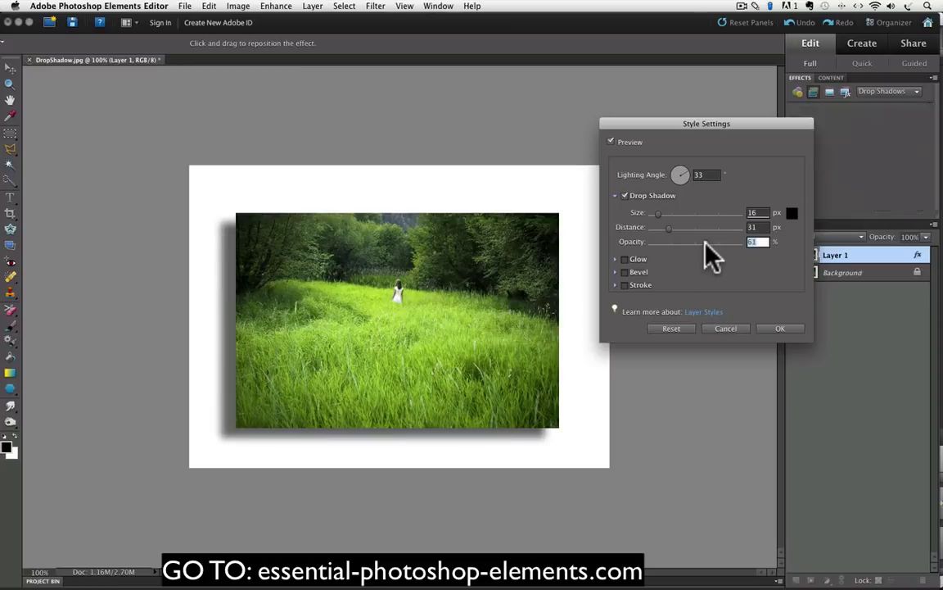
click(780, 329)
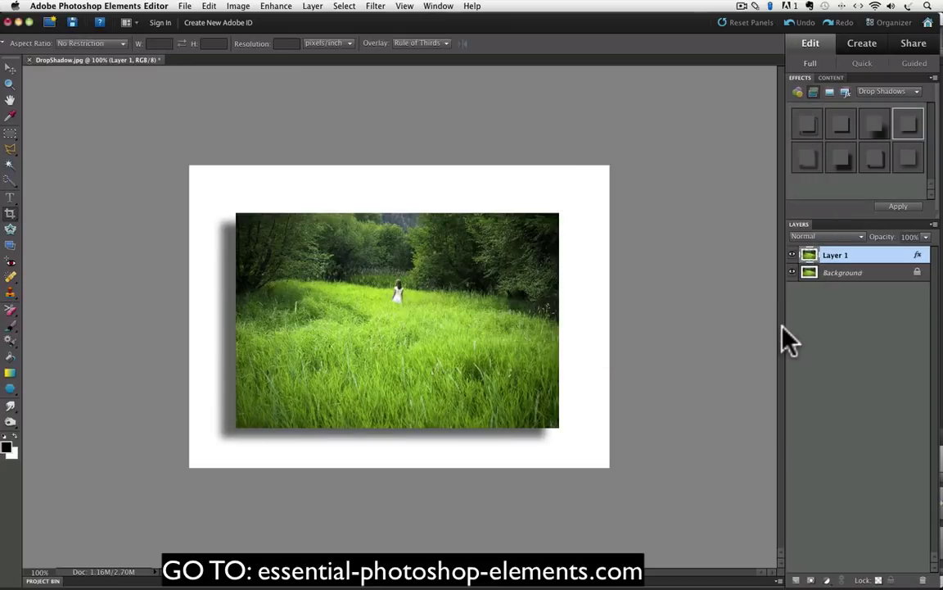